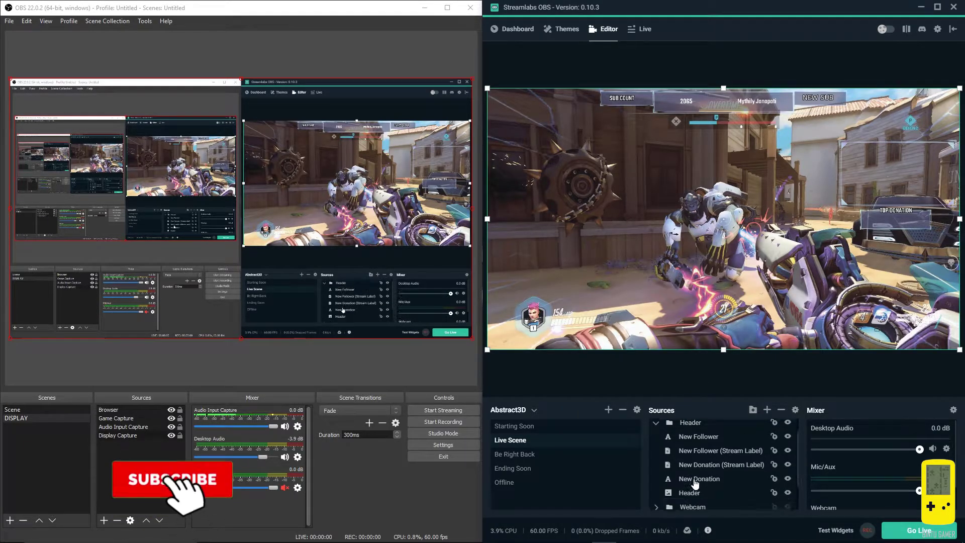
- Collapse the Header source group and go to the Themes library
{"action": "left_click", "coordinate": [886, 287]}
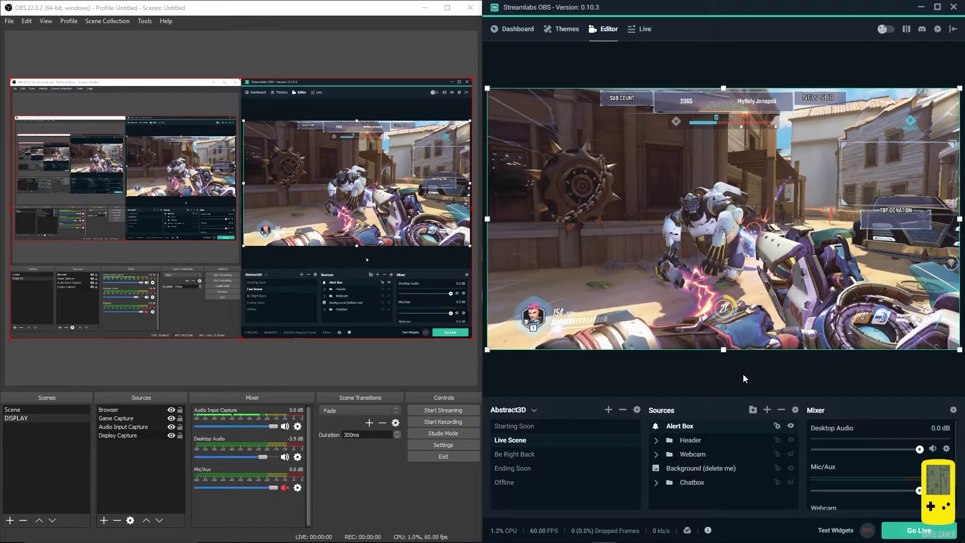
{"action": "left_click", "coordinate": [564, 36]}
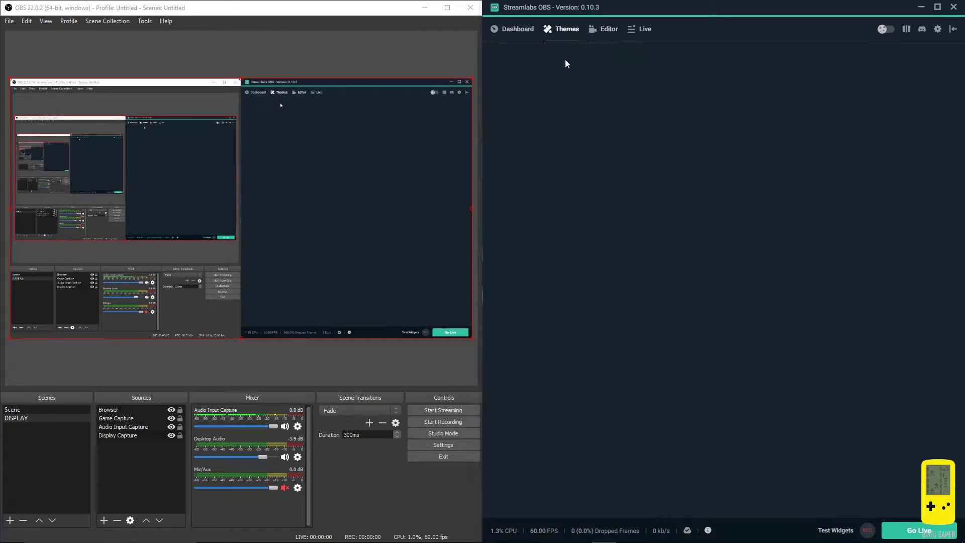
- Switch to Widget Themes and browse the theme list for Citrus Drop
{"action": "left_click", "coordinate": [573, 120]}
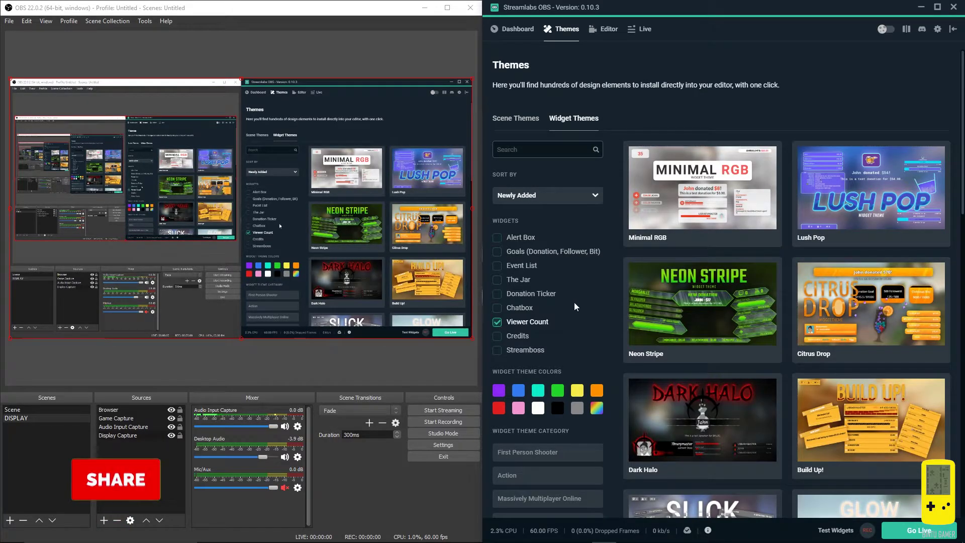
{"action": "scroll", "coordinate": [669, 303], "scroll_direction": "down", "scroll_amount": 8}
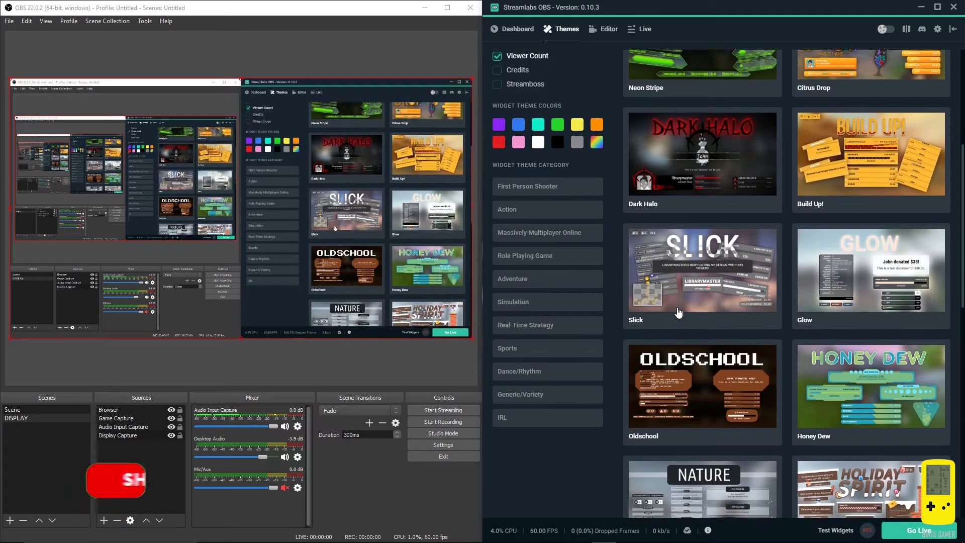
{"action": "scroll", "coordinate": [678, 313], "scroll_direction": "down", "scroll_amount": 3}
{"action": "scroll", "coordinate": [683, 314], "scroll_direction": "up", "scroll_amount": 7}
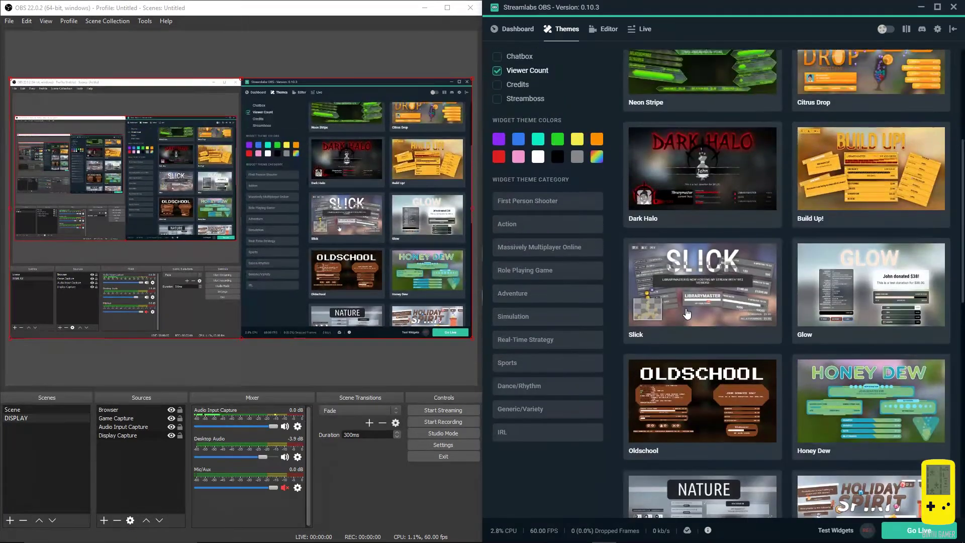
{"action": "scroll", "coordinate": [687, 315], "scroll_direction": "up", "scroll_amount": 1}
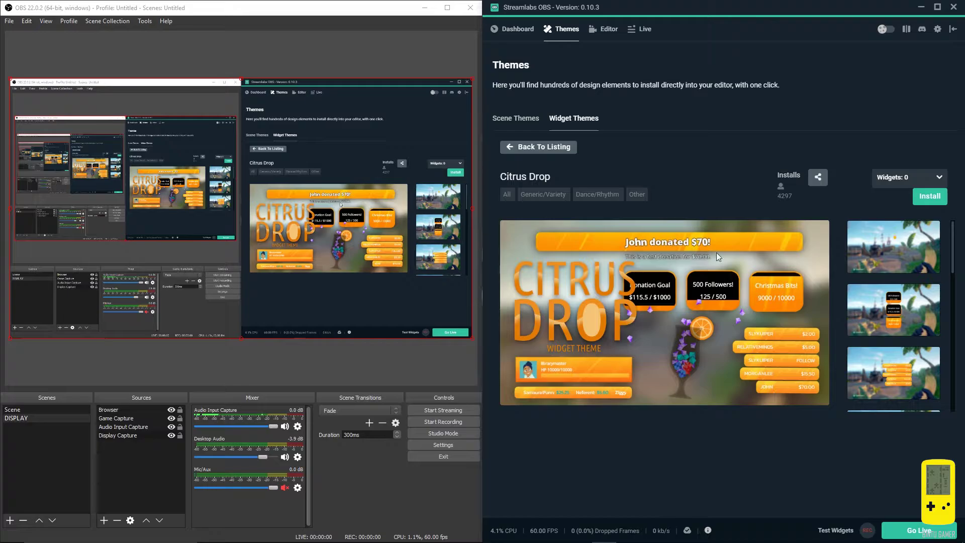
- Install Citrus Drop with its Alert Box, Goals, Chatbox and Viewer Count widgets
{"action": "left_click", "coordinate": [902, 185]}
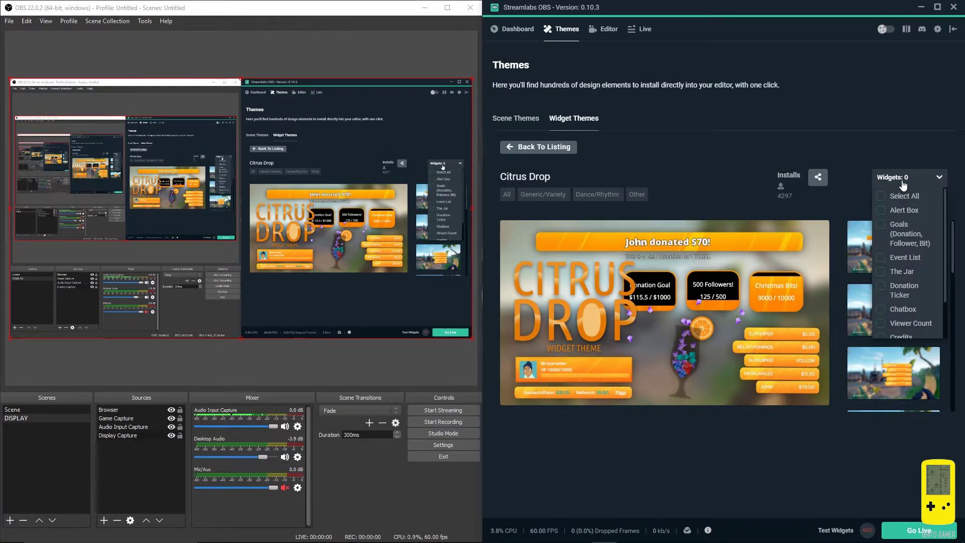
{"action": "left_click", "coordinate": [880, 210]}
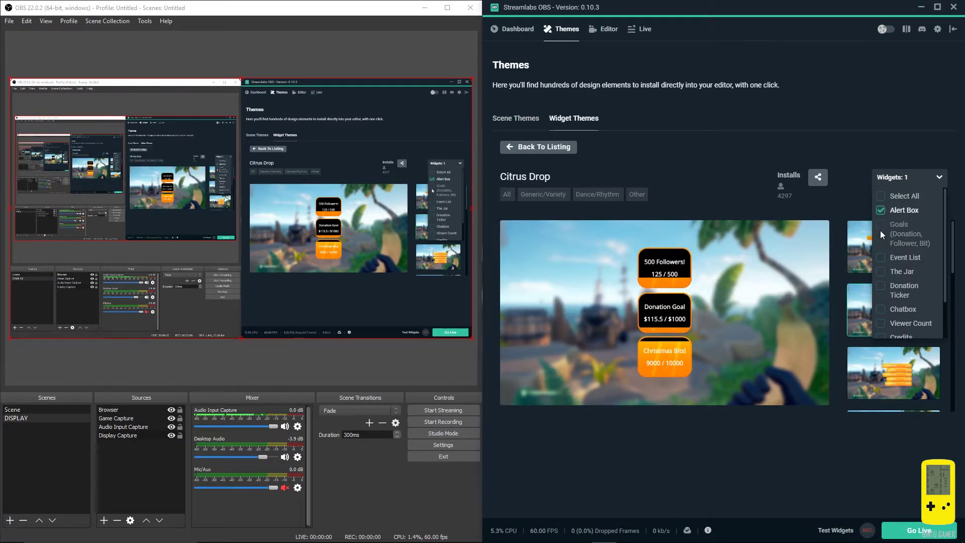
{"action": "left_click", "coordinate": [880, 230]}
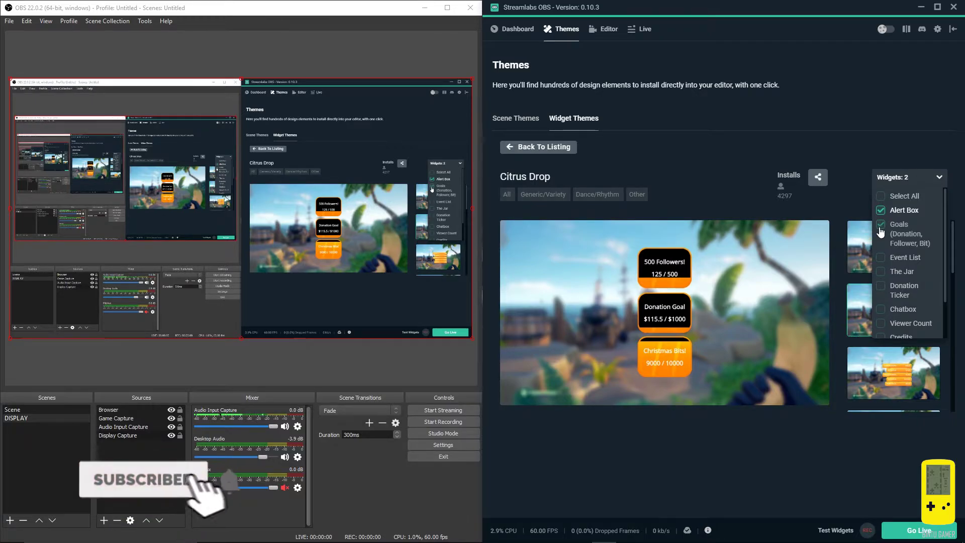
{"action": "left_click", "coordinate": [880, 308]}
{"action": "scroll", "coordinate": [884, 286], "scroll_direction": "down", "scroll_amount": 1}
{"action": "left_click", "coordinate": [881, 277]}
{"action": "scroll", "coordinate": [892, 267], "scroll_direction": "up", "scroll_amount": 1}
{"action": "scroll", "coordinate": [891, 267], "scroll_direction": "down", "scroll_amount": 1}
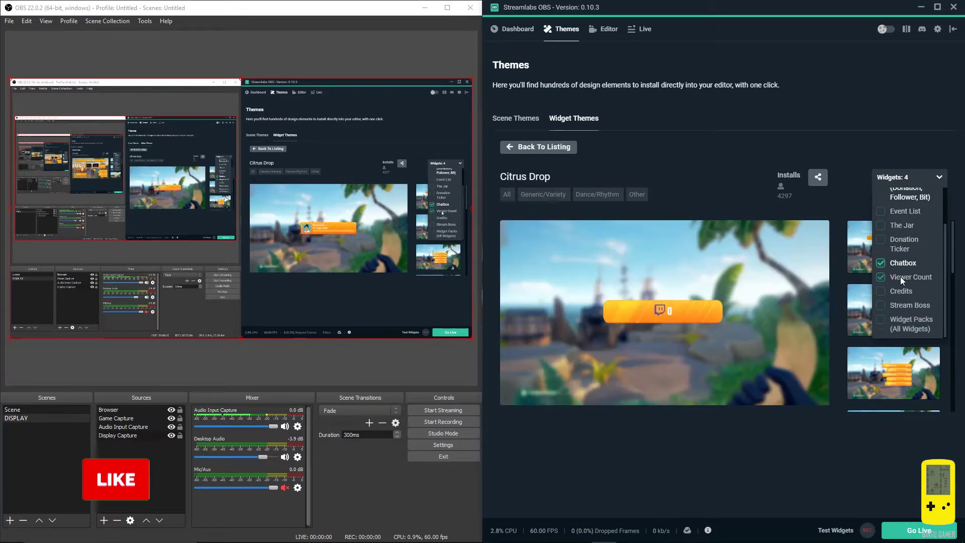
{"action": "scroll", "coordinate": [899, 276], "scroll_direction": "up", "scroll_amount": 3}
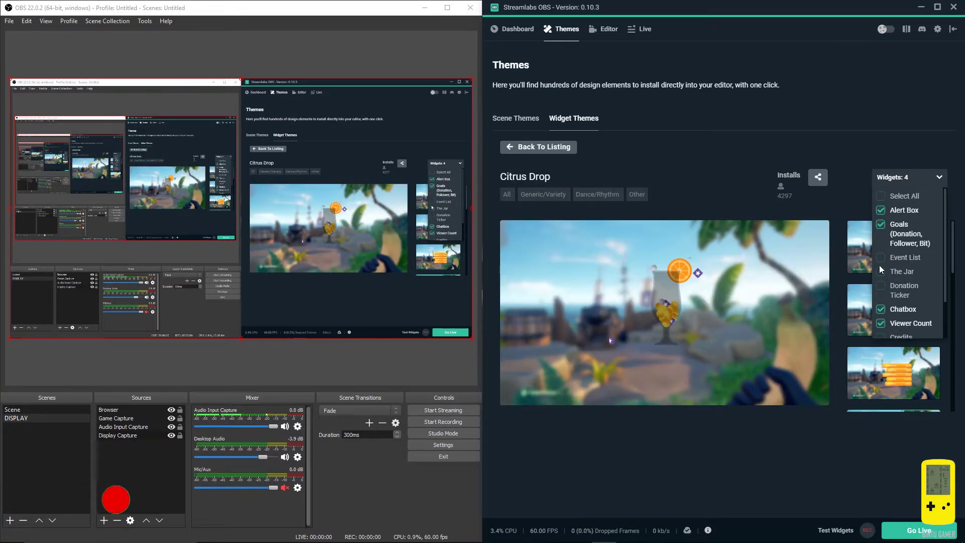
{"action": "left_click", "coordinate": [866, 149]}
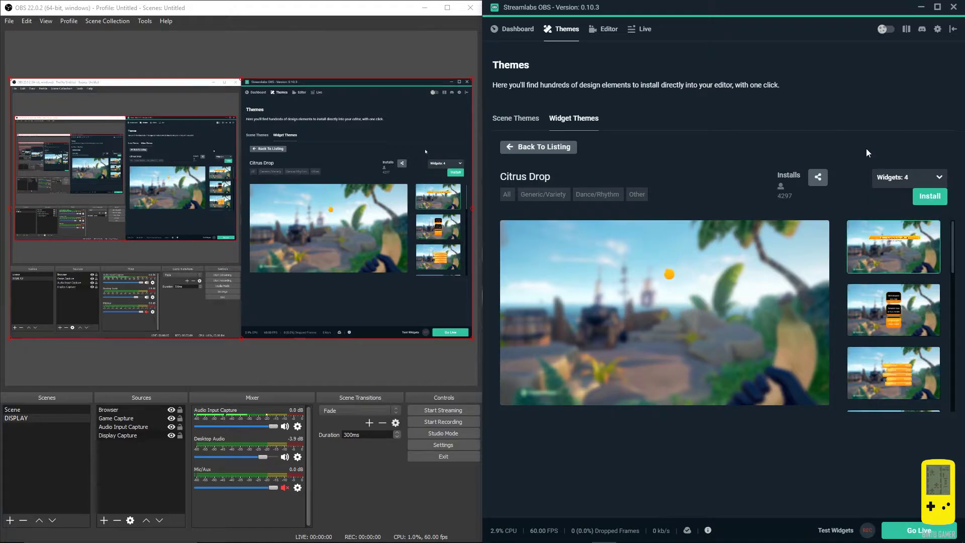
{"action": "left_click", "coordinate": [927, 174]}
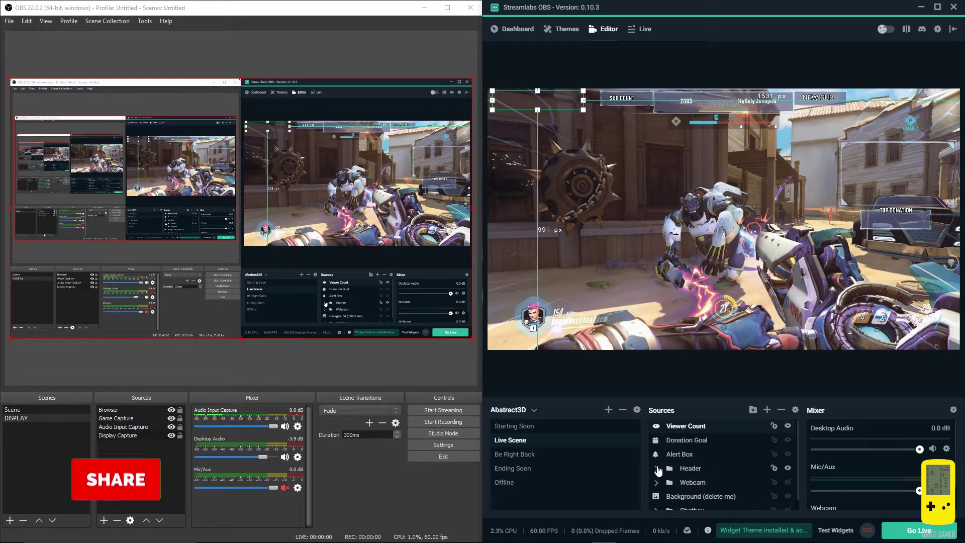
- Inspect the Viewer Count widget settings beside OBS Studio, then select the Donation Goal source
{"action": "double_click", "coordinate": [727, 428]}
{"action": "left_click_drag", "start_coordinate": [722, 82], "coordinate": [229, 43]}
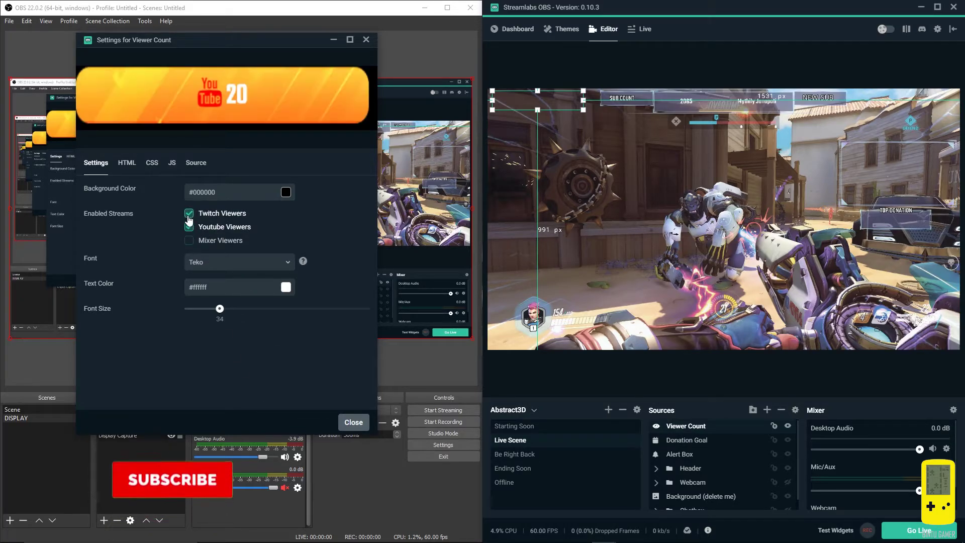
{"action": "left_click", "coordinate": [351, 422]}
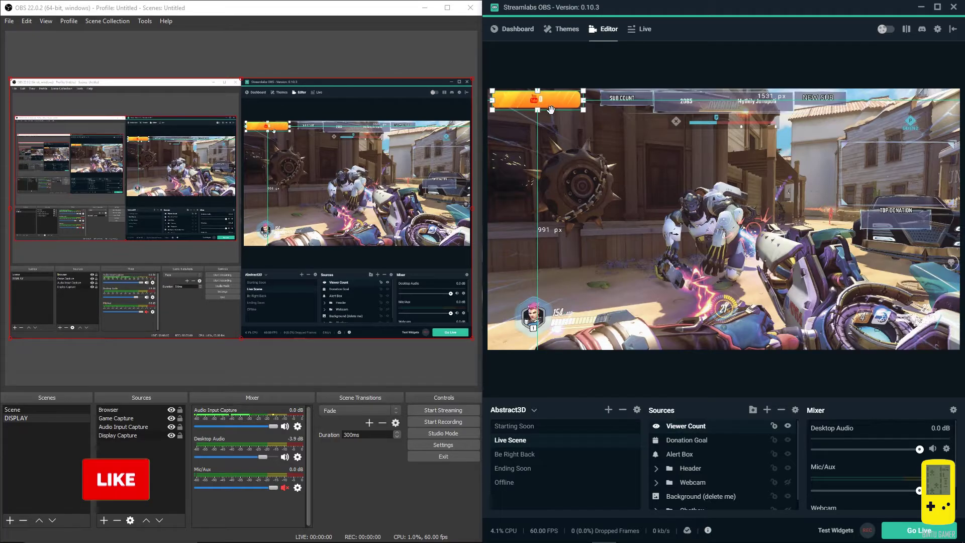
{"action": "left_click", "coordinate": [722, 442]}
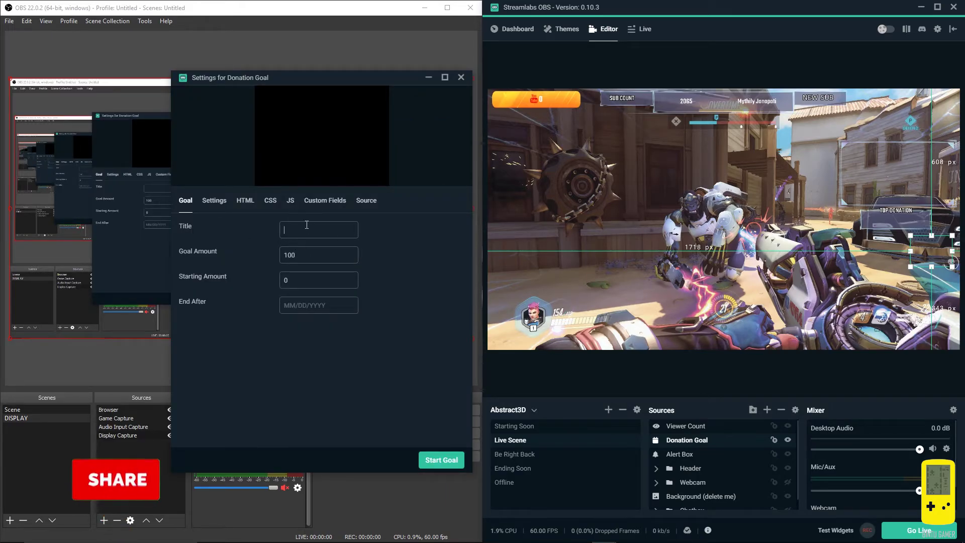
{"action": "left_click", "coordinate": [215, 200]}
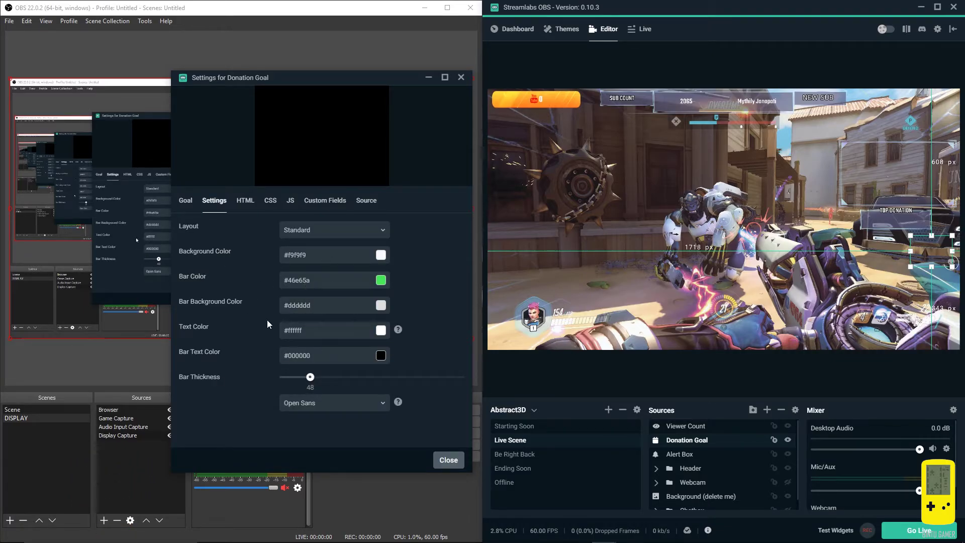
{"action": "left_click", "coordinate": [503, 339]}
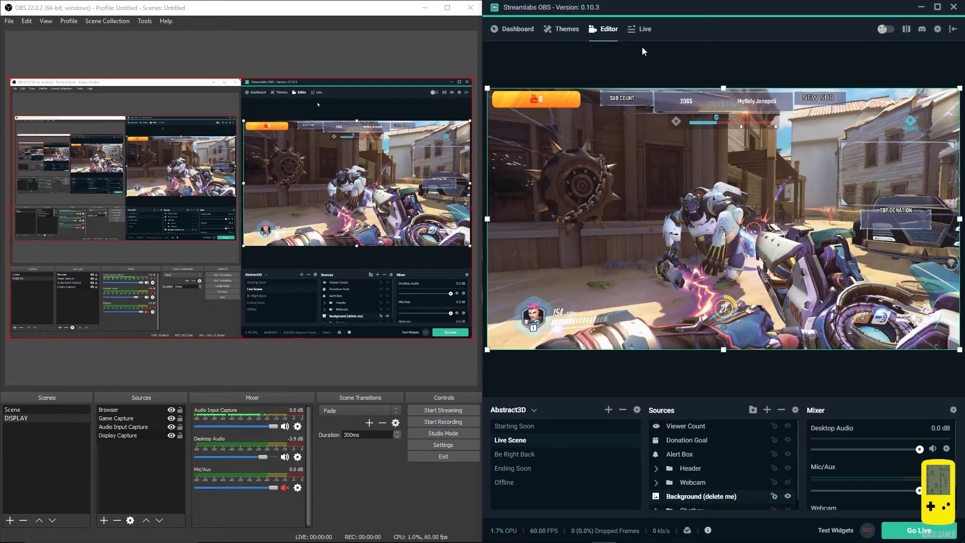
{"action": "left_click", "coordinate": [642, 29]}
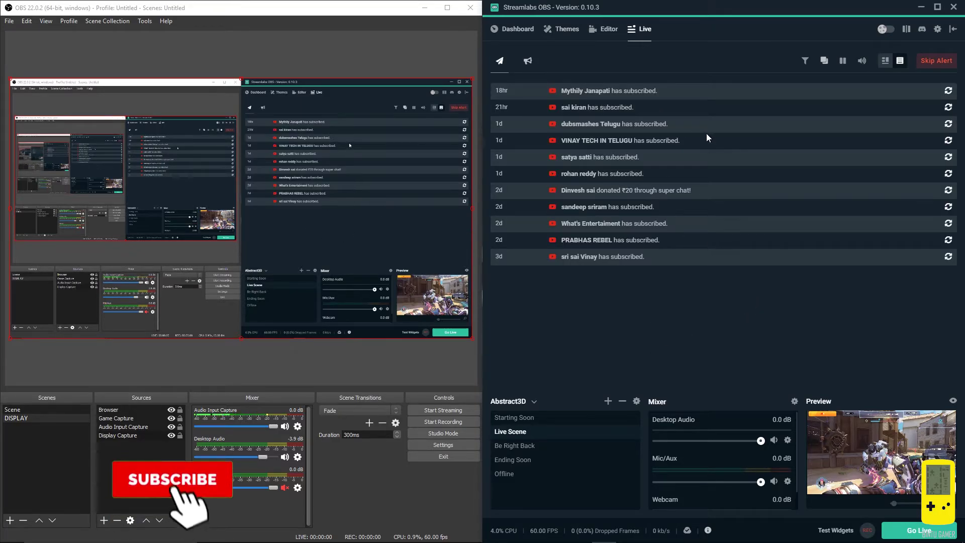
- Fire a test Sponsor alert in the scene editor preview, then return to the Themes library
{"action": "left_click", "coordinate": [605, 29]}
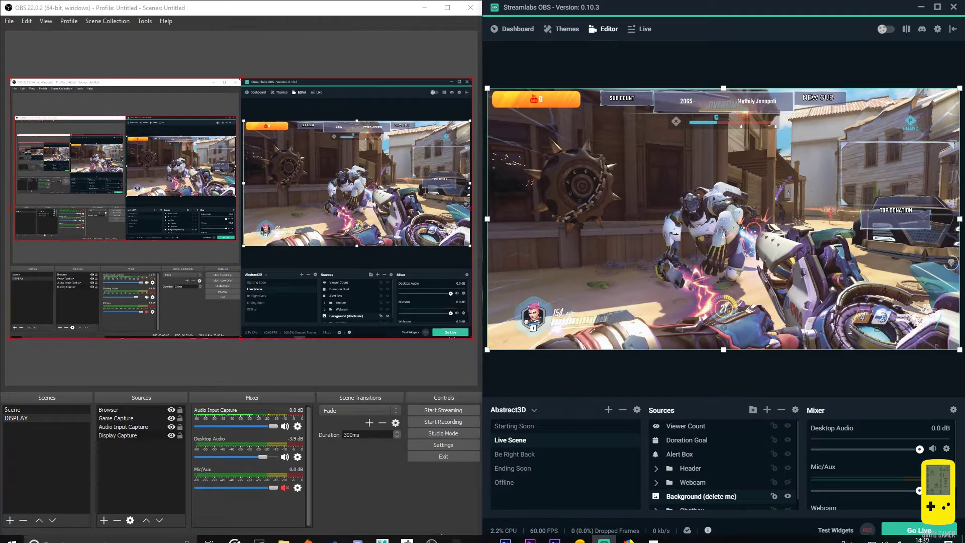
{"action": "left_click", "coordinate": [834, 531]}
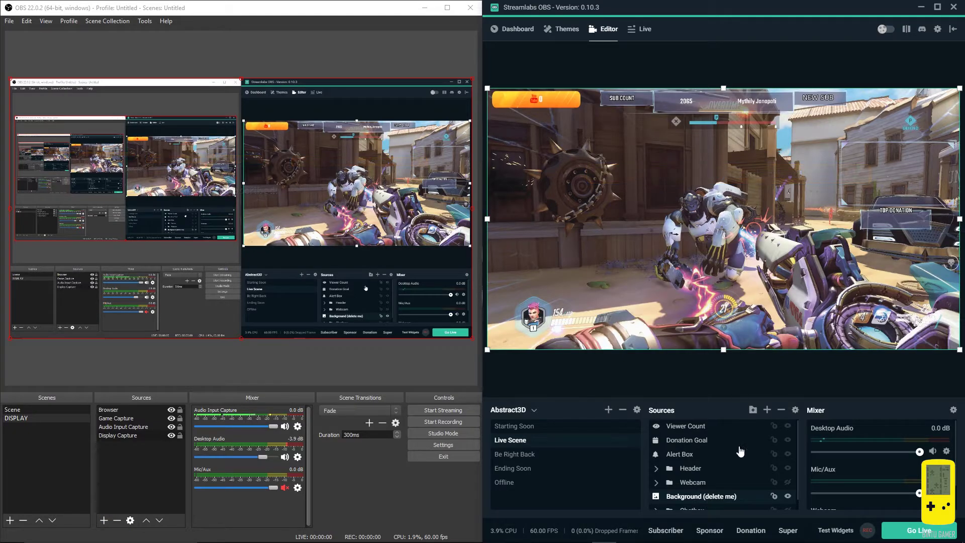
{"action": "left_click", "coordinate": [720, 532]}
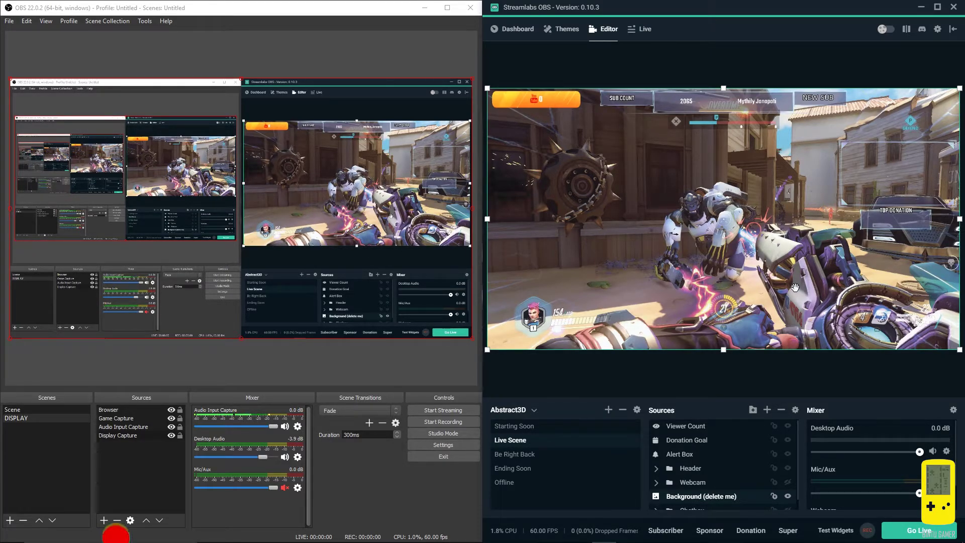
{"action": "left_click", "coordinate": [560, 29]}
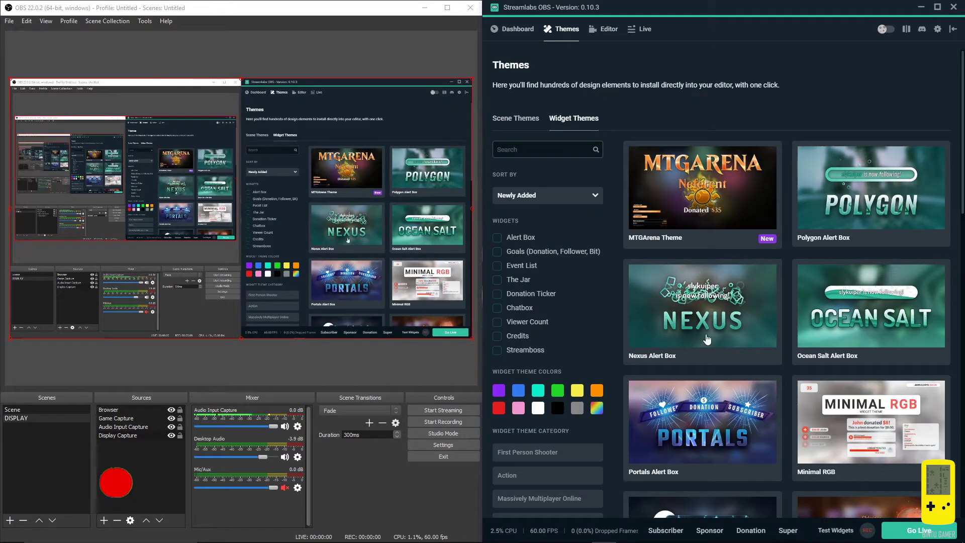
- Install the Orbus Mar Alert Box theme with its Alert Box widget
{"action": "scroll", "coordinate": [616, 240], "scroll_direction": "down", "scroll_amount": 5}
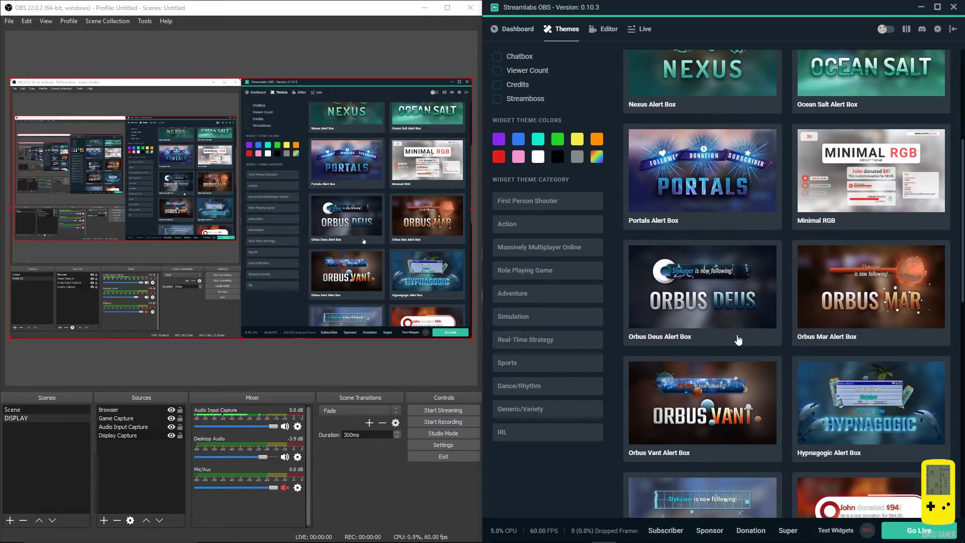
{"action": "left_click", "coordinate": [738, 340]}
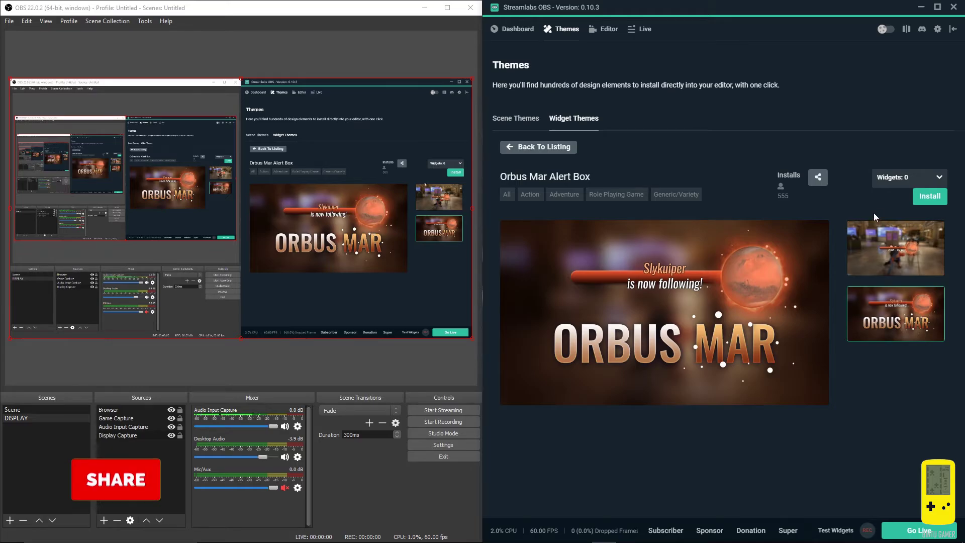
{"action": "left_click", "coordinate": [904, 177]}
{"action": "left_click", "coordinate": [881, 197]}
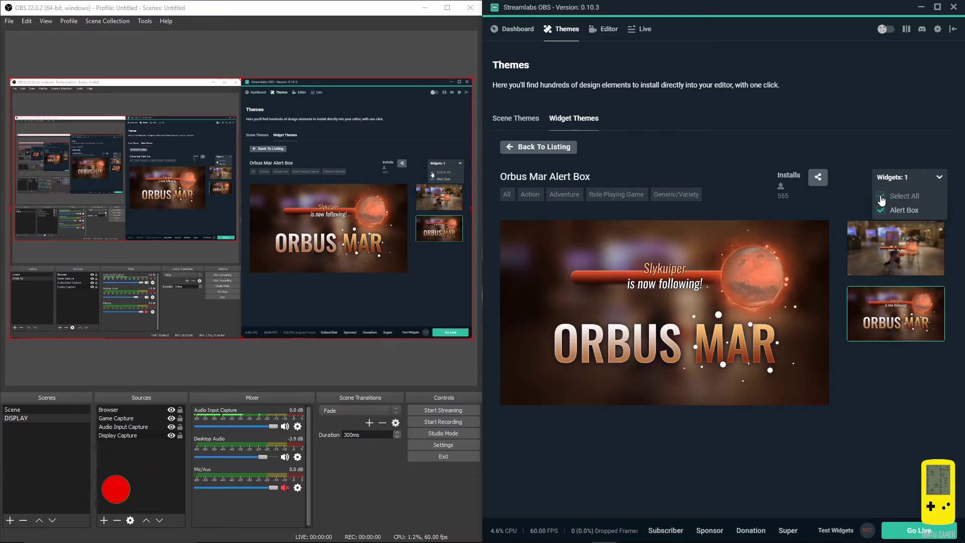
{"action": "left_click", "coordinate": [863, 133]}
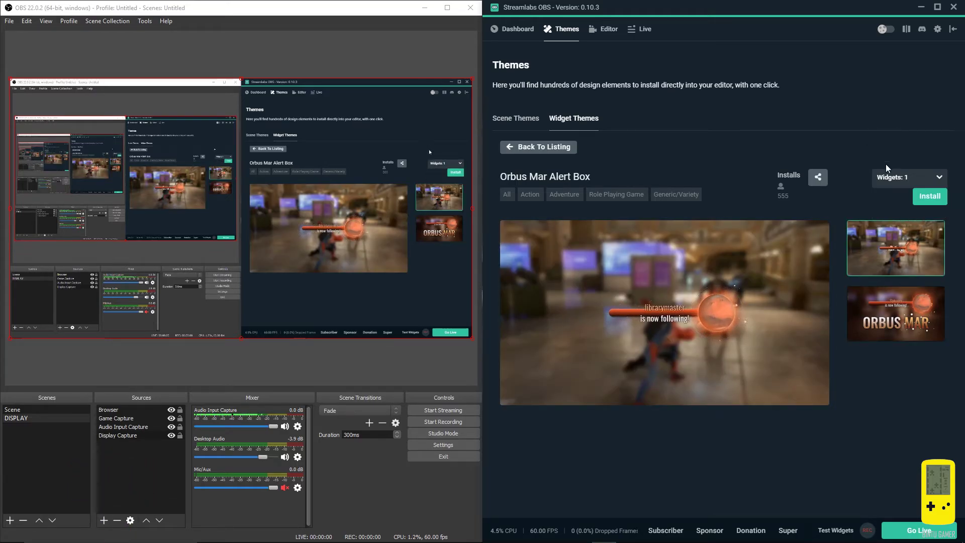
{"action": "left_click", "coordinate": [923, 199]}
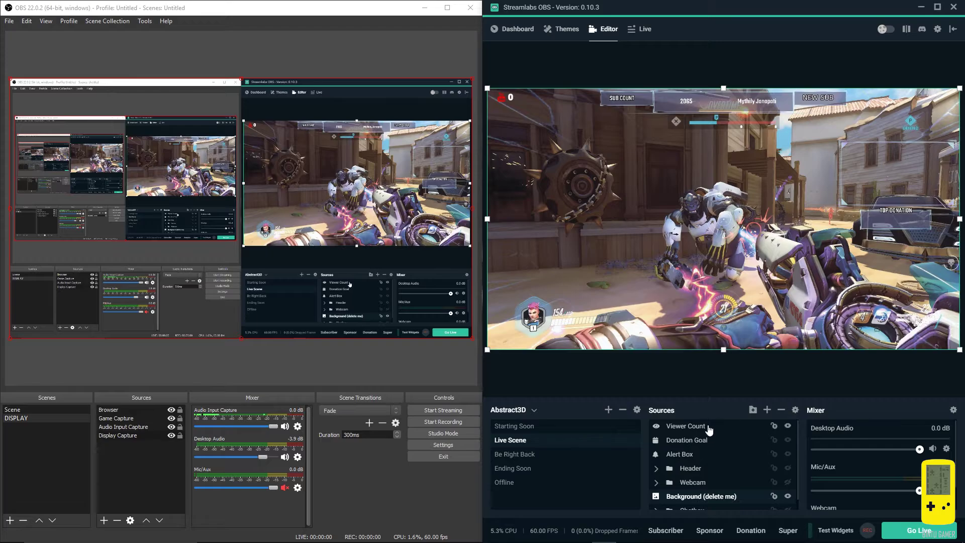
- Play a test subscriber alert showing the Orbus Mar 'has become a member!' message
{"action": "left_click", "coordinate": [668, 530]}
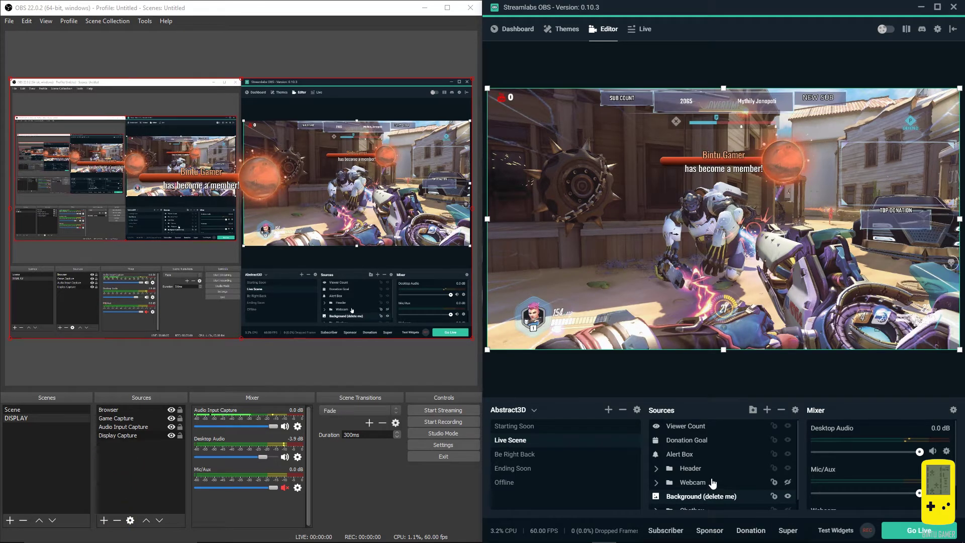
{"action": "scroll", "coordinate": [713, 460], "scroll_direction": "down", "scroll_amount": 1}
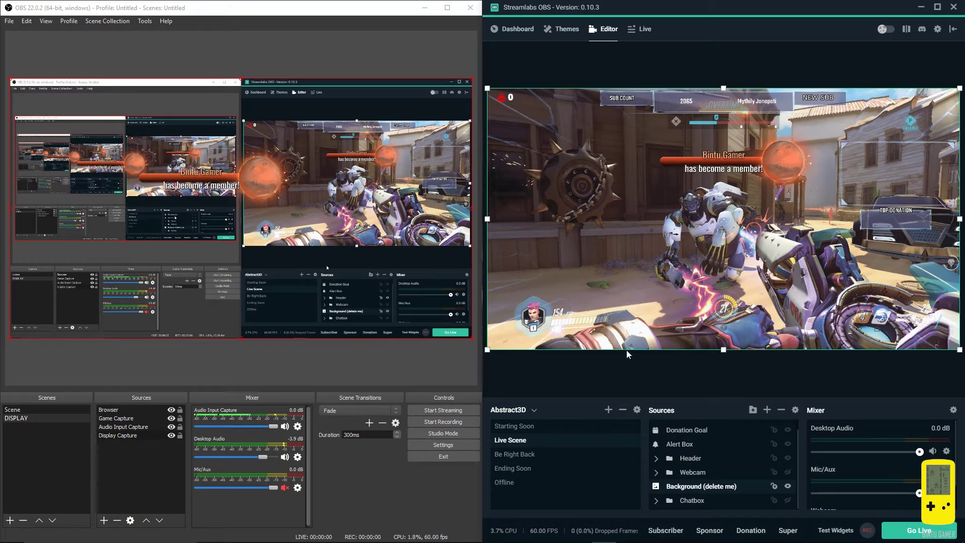
- Install the Hexagon Alert Box widget theme with its Alert Box widget
{"action": "left_click", "coordinate": [567, 29]}
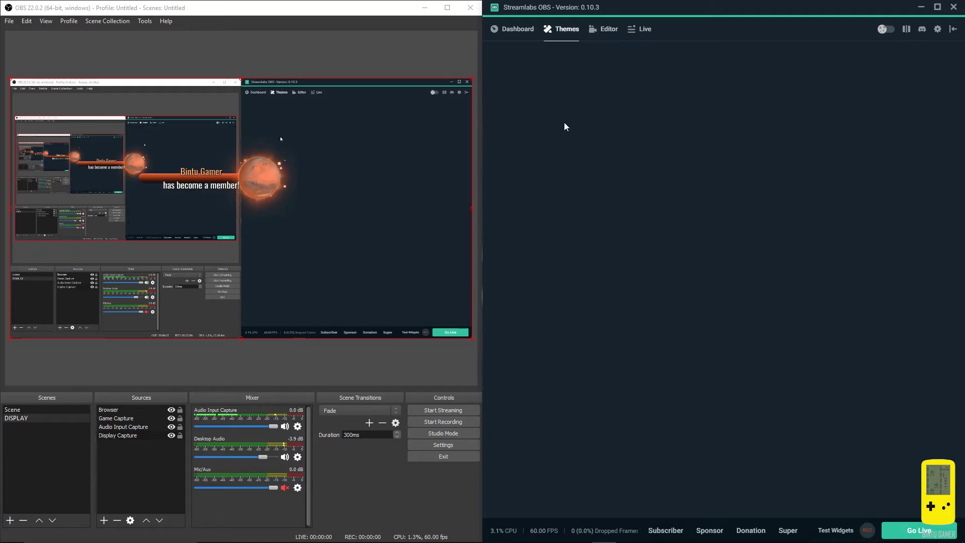
{"action": "left_click", "coordinate": [567, 121]}
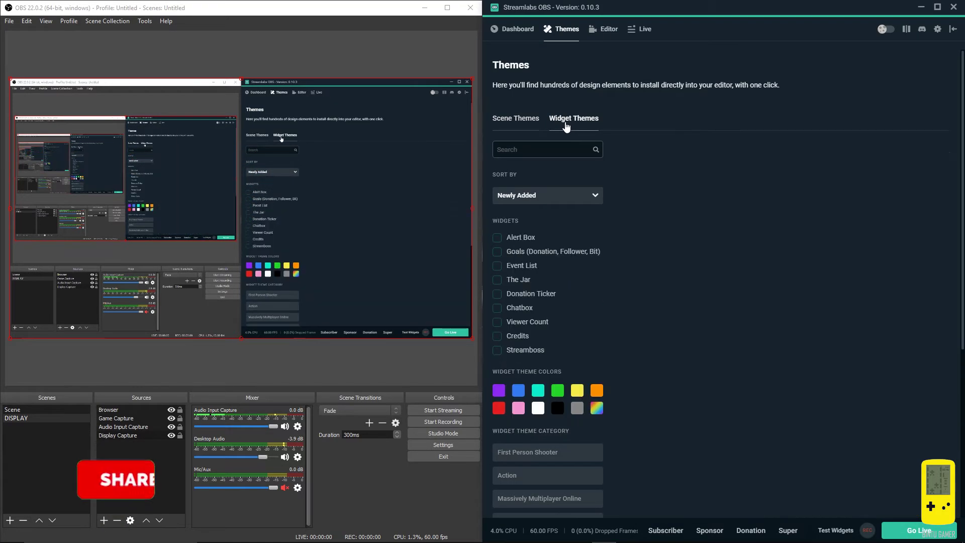
{"action": "scroll", "coordinate": [683, 279], "scroll_direction": "down", "scroll_amount": 12}
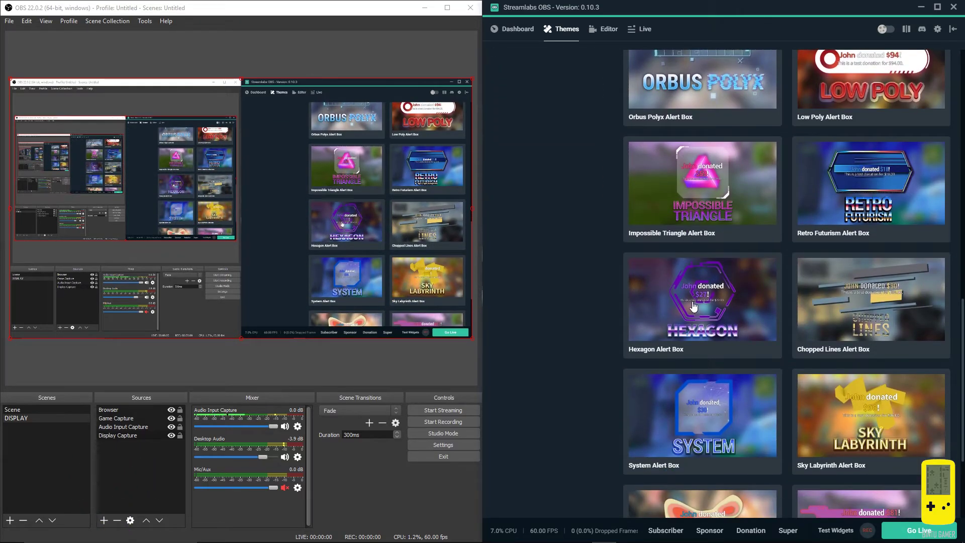
{"action": "left_click", "coordinate": [694, 306]}
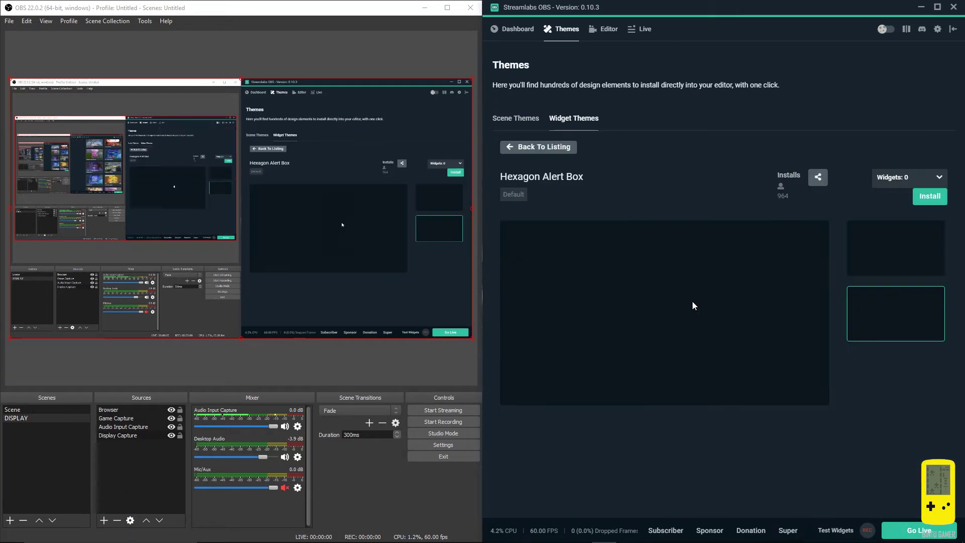
{"action": "left_click", "coordinate": [937, 179]}
{"action": "left_click", "coordinate": [899, 210]}
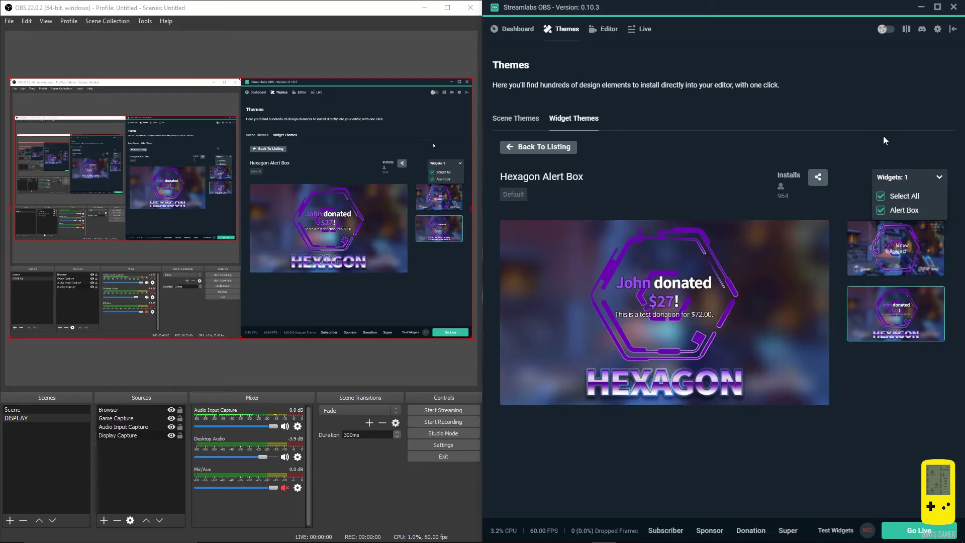
{"action": "left_click", "coordinate": [922, 206]}
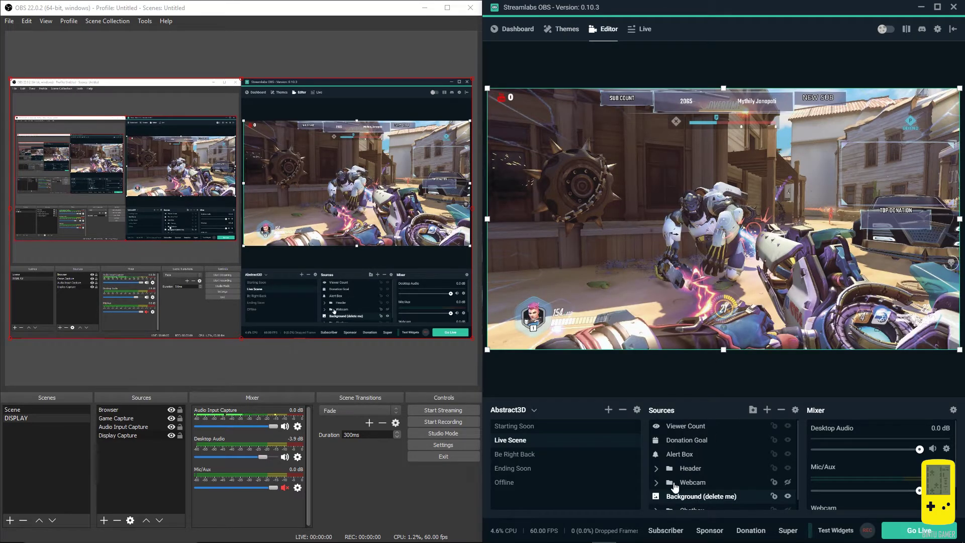
- Fire a test subscriber alert to preview the Hexagon alert style
{"action": "left_click", "coordinate": [674, 531]}
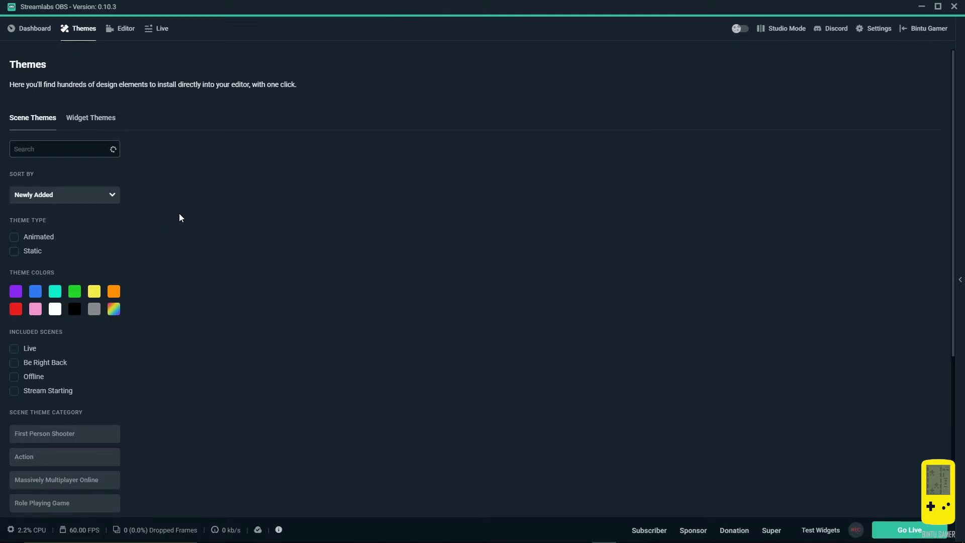
{"action": "scroll", "coordinate": [178, 215], "scroll_direction": "down", "scroll_amount": 1}
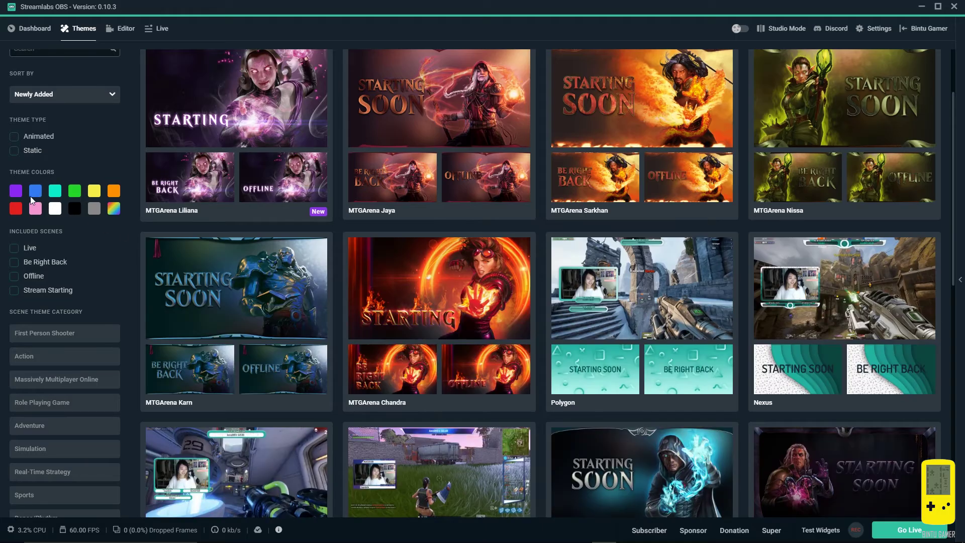
- Filter the scene themes by the purple Theme Colors swatch
{"action": "left_click", "coordinate": [22, 191]}
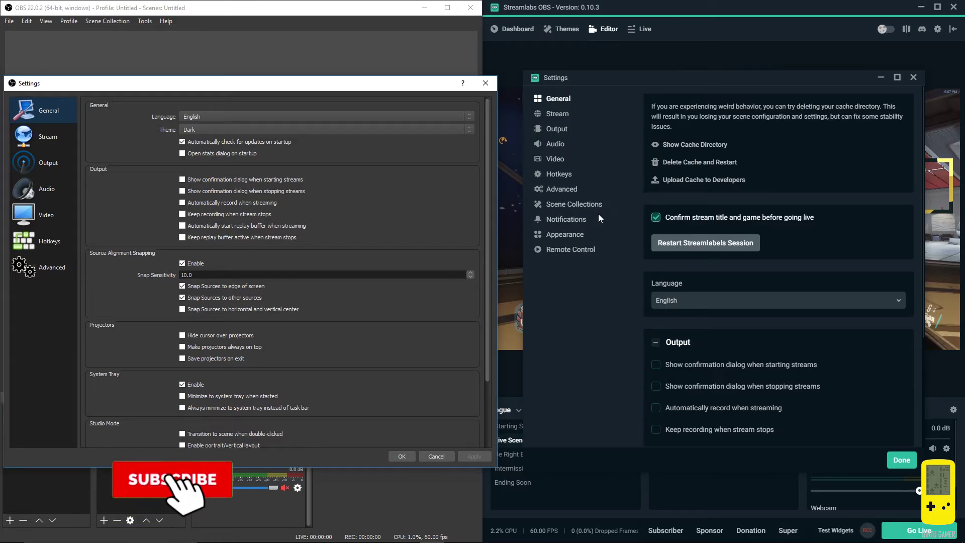
{"action": "left_click", "coordinate": [583, 286]}
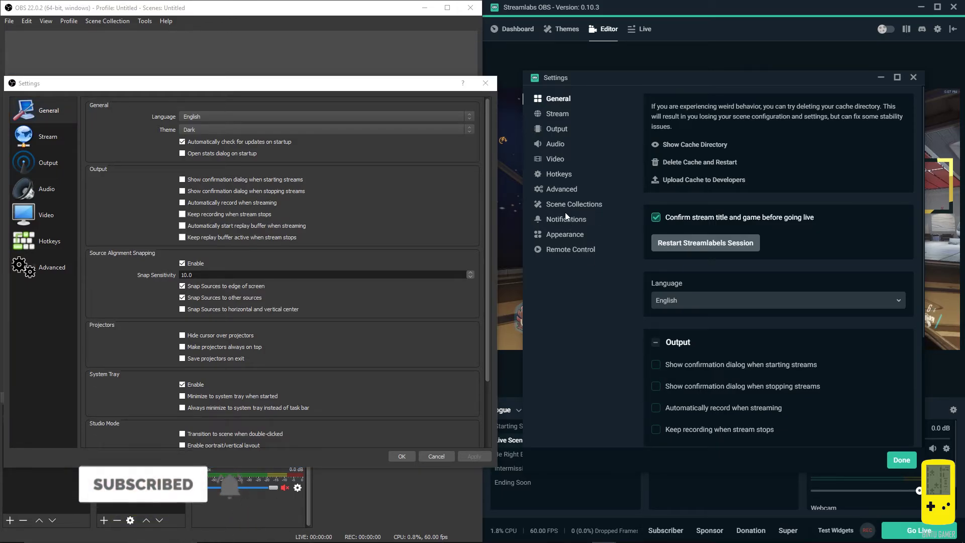